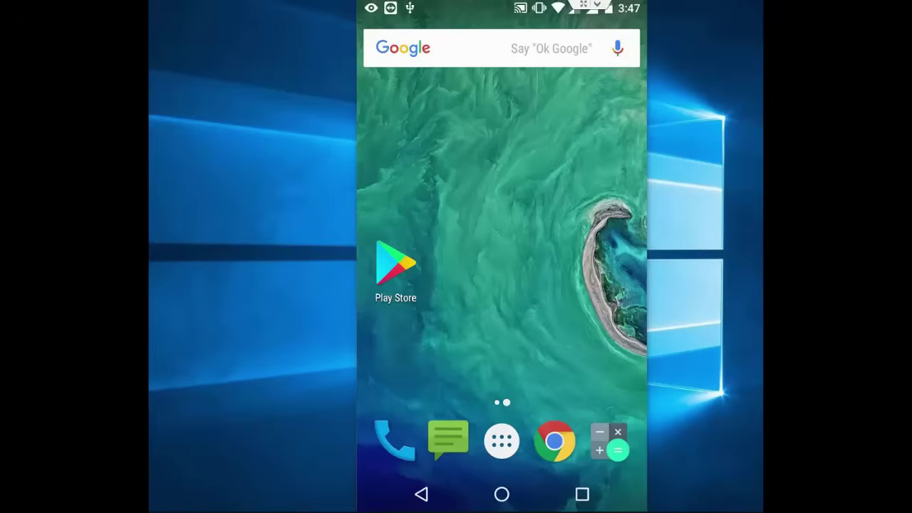
Launch Settings from the app drawer and view Internal storage details under Storage & USB.
click(502, 442)
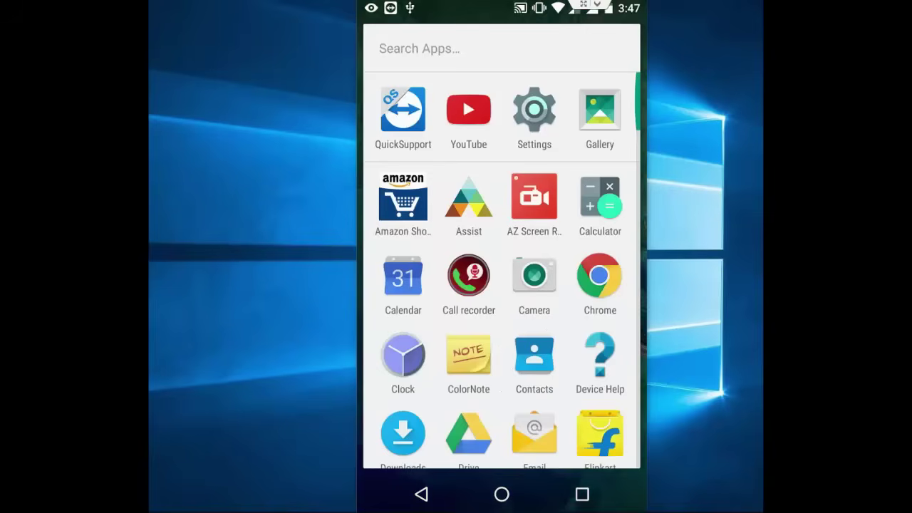
drag(538, 124, 538, 125)
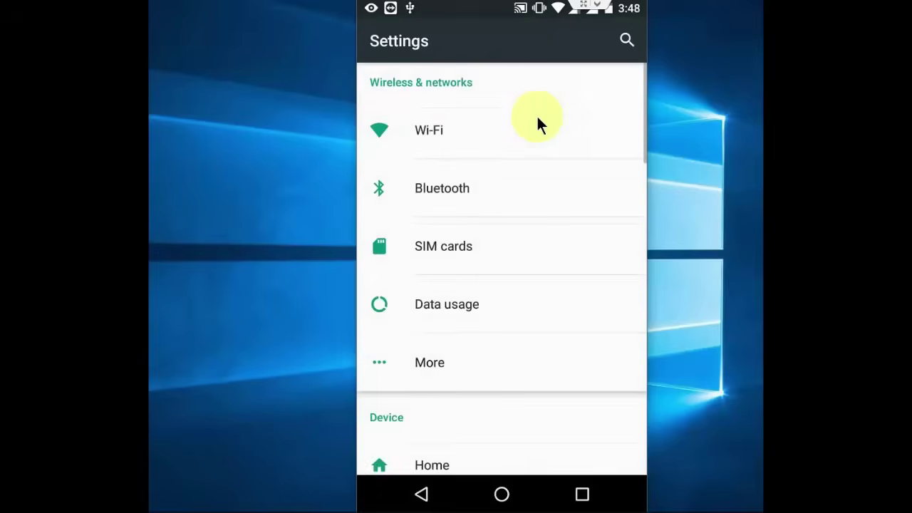
scroll(537, 125, down, 2)
scroll(536, 139, down, 2)
scroll(526, 193, down, 1)
scroll(517, 254, down, 2)
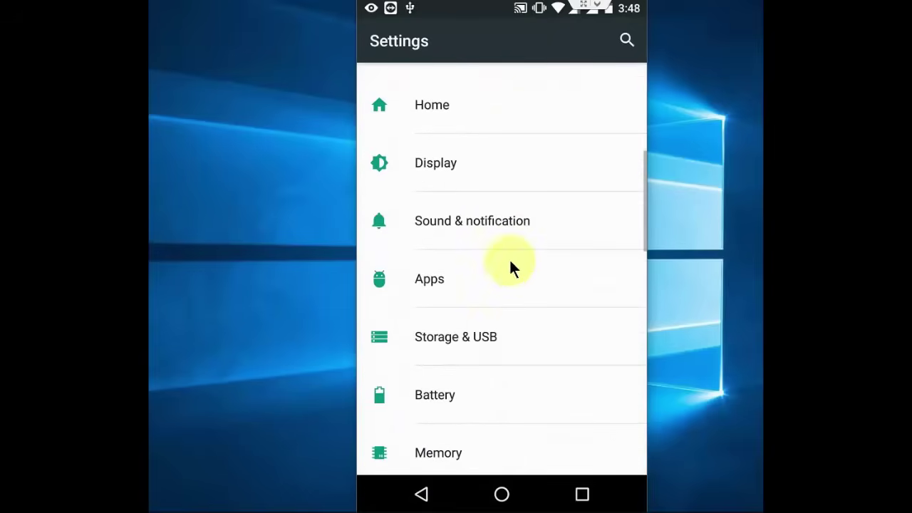
click(492, 340)
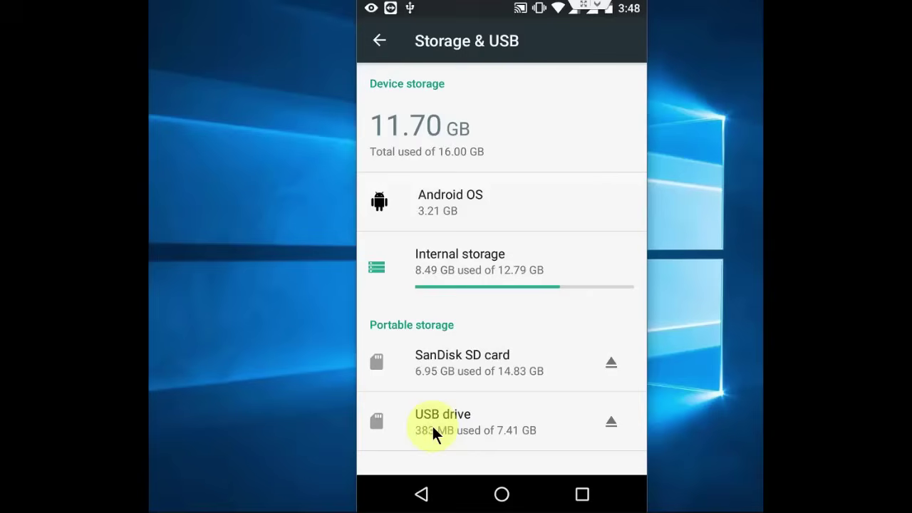
click(540, 259)
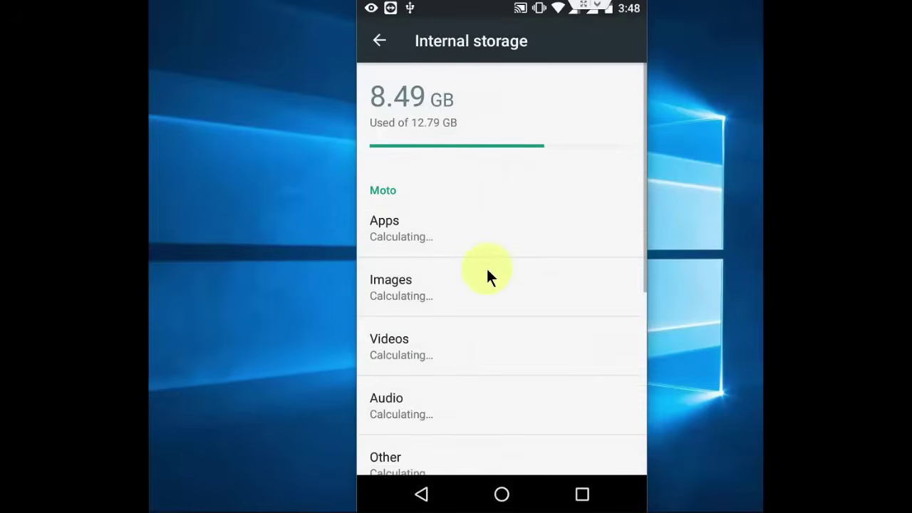
Explore internal storage and open the DCIM folder.
scroll(471, 182, down, 5)
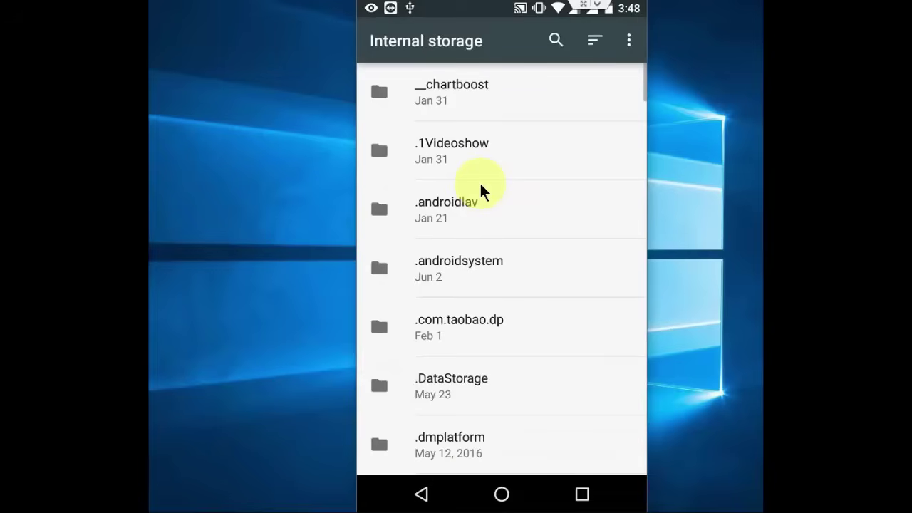
scroll(477, 204, down, 1)
scroll(472, 224, down, 2)
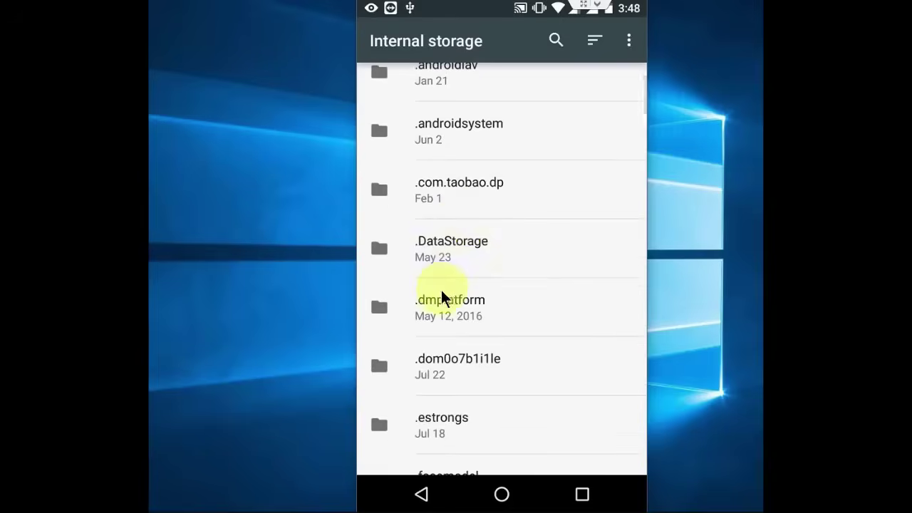
scroll(444, 300, down, 2)
scroll(442, 292, down, 2)
scroll(442, 292, down, 2)
scroll(441, 292, down, 2)
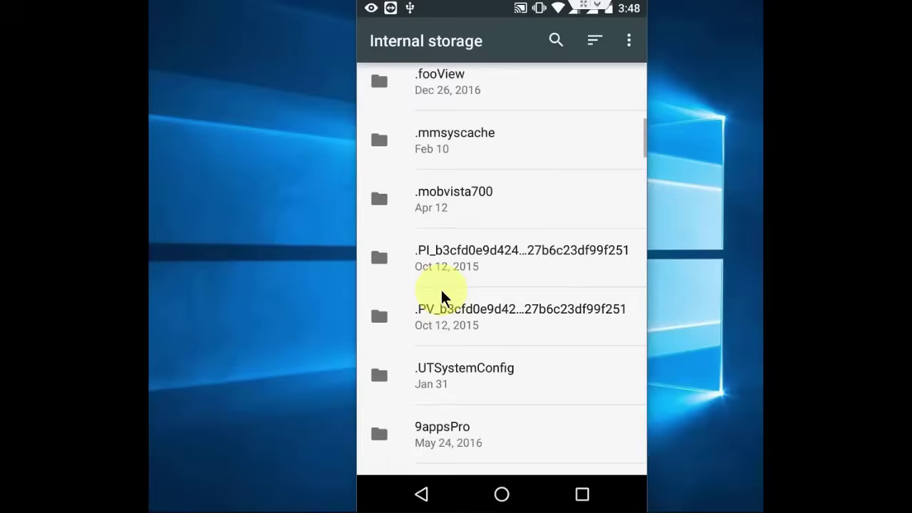
scroll(442, 292, down, 4)
scroll(442, 296, down, 2)
scroll(441, 295, down, 1)
scroll(441, 296, down, 2)
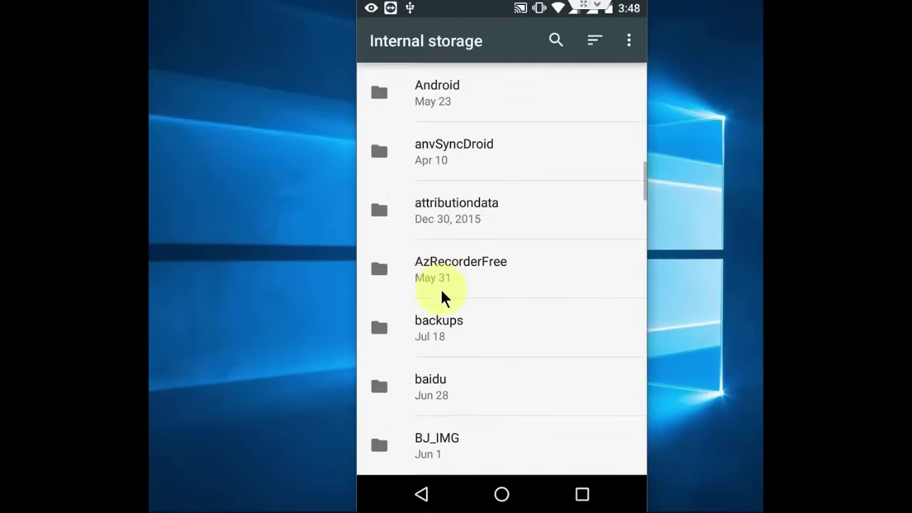
scroll(441, 296, down, 2)
scroll(442, 292, down, 2)
scroll(441, 292, down, 2)
scroll(442, 293, down, 2)
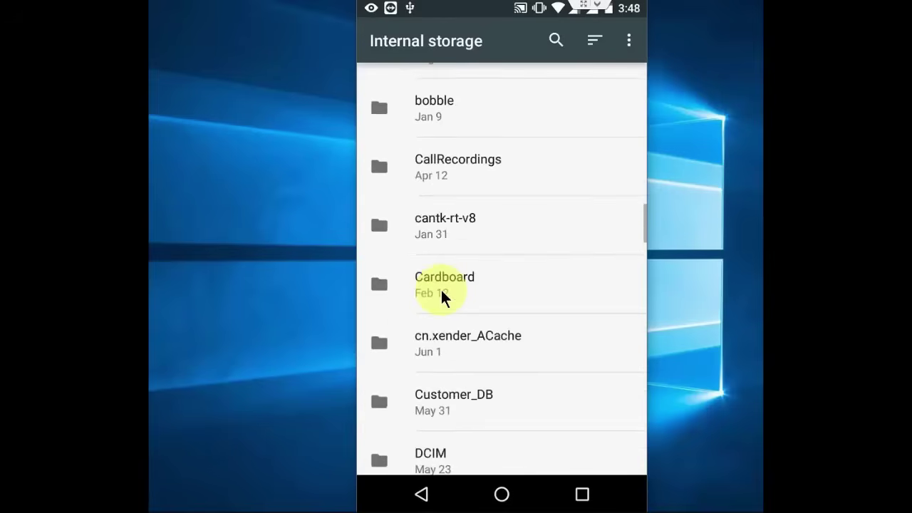
scroll(442, 293, down, 3)
click(451, 274)
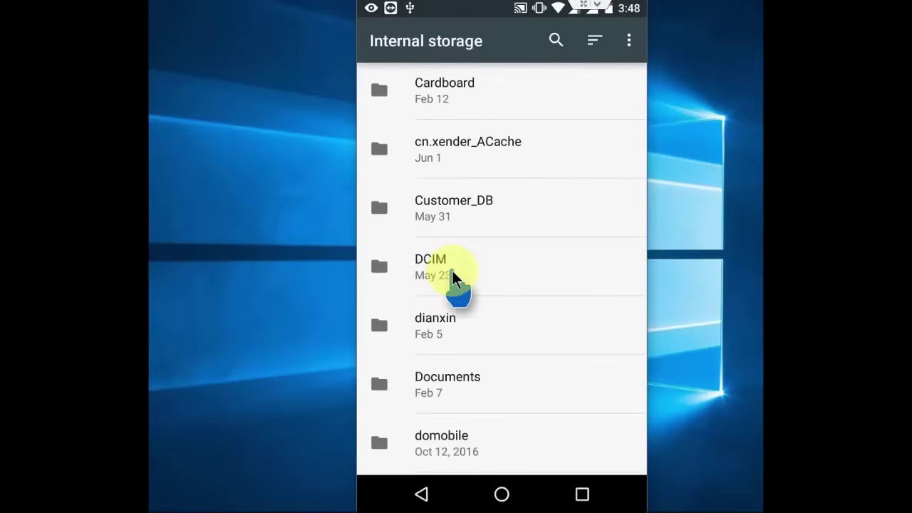
Open the Camera folder and browse its IMG photos and VID videos.
click(469, 158)
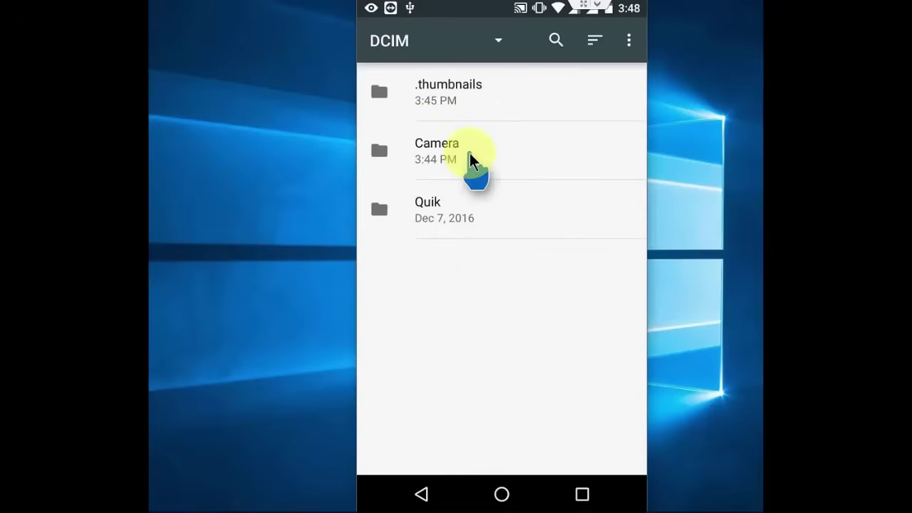
scroll(469, 158, down, 3)
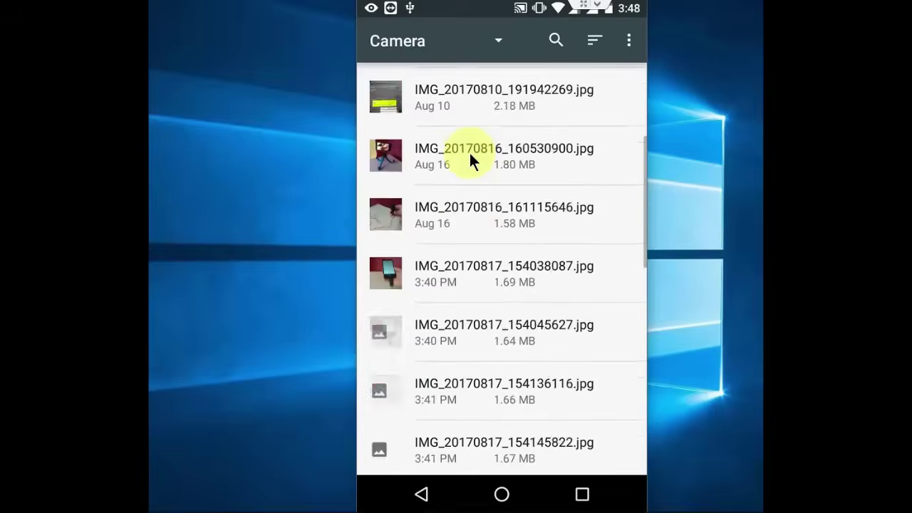
scroll(469, 158, down, 2)
scroll(469, 158, down, 3)
scroll(469, 159, down, 3)
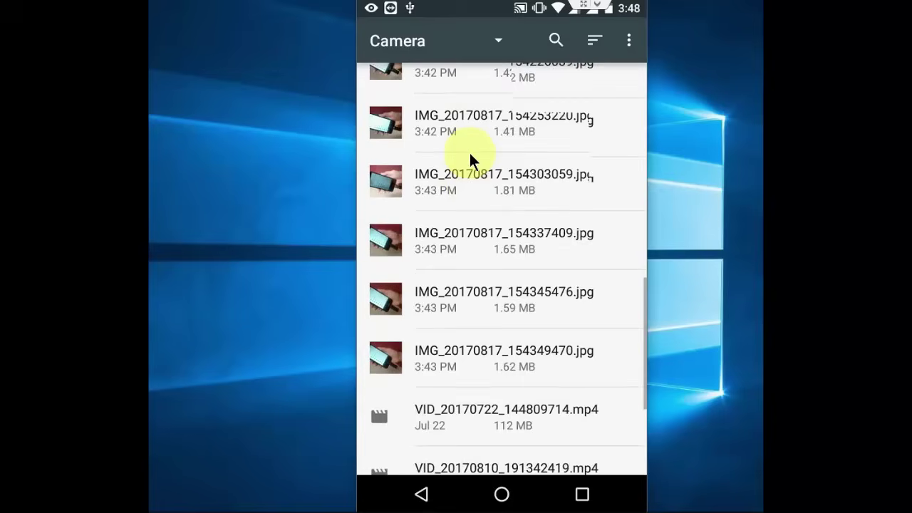
scroll(438, 185, down, 3)
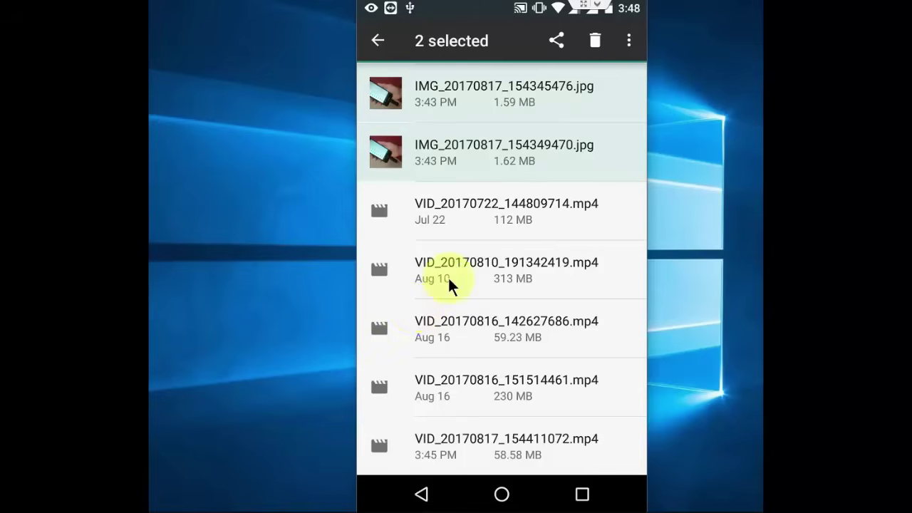
Copy the two selected IMG_20170817 photos to the USB drive's top level.
click(630, 40)
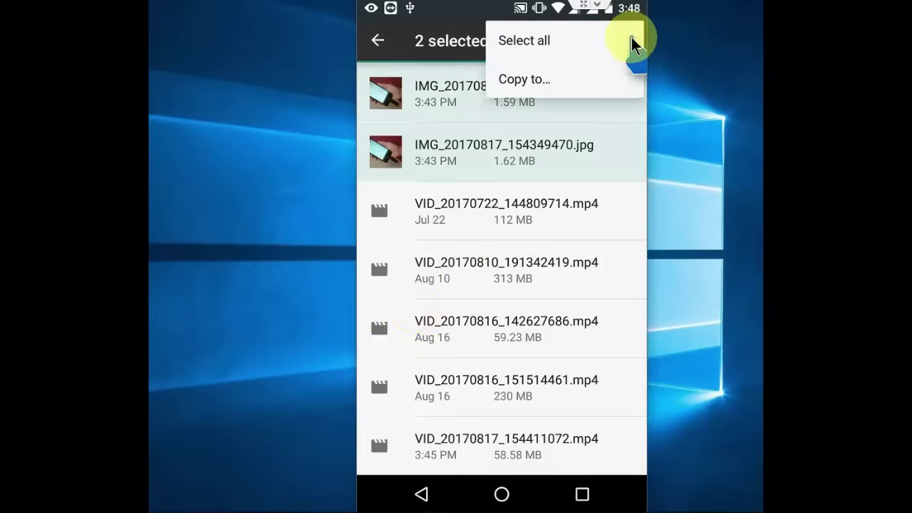
click(546, 82)
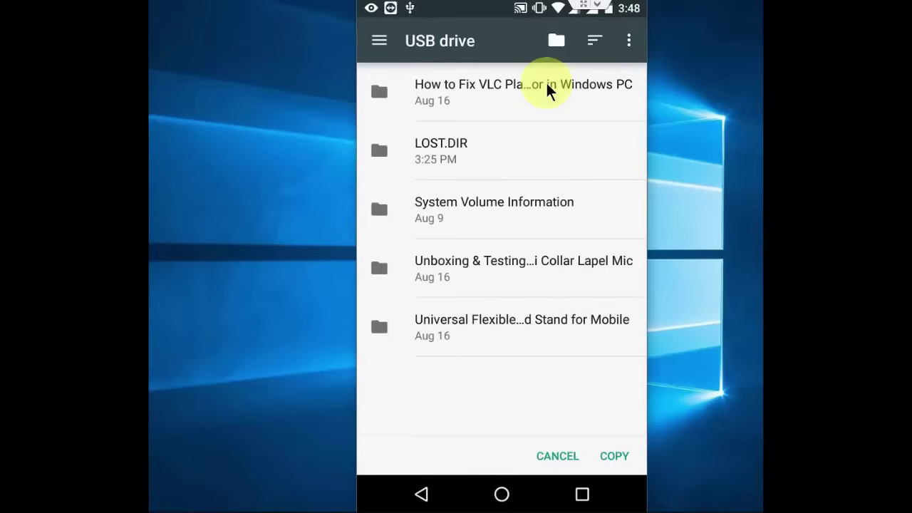
click(377, 41)
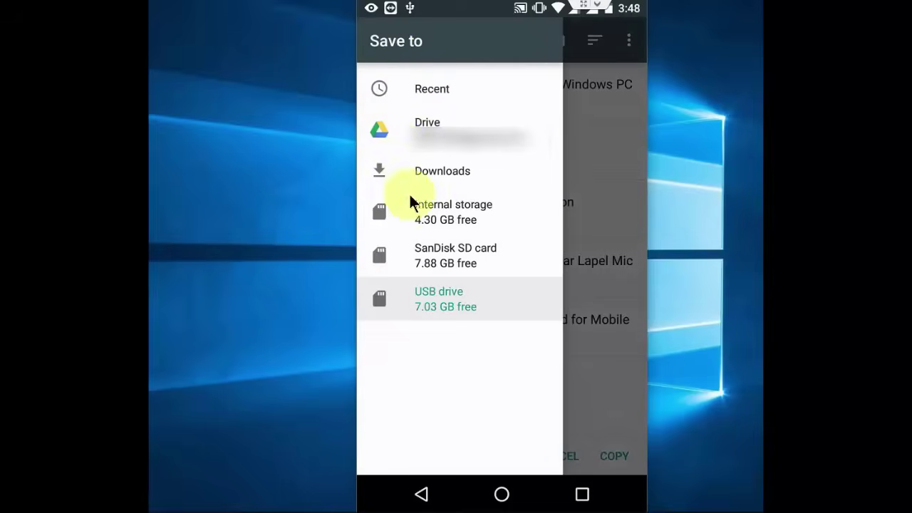
click(445, 295)
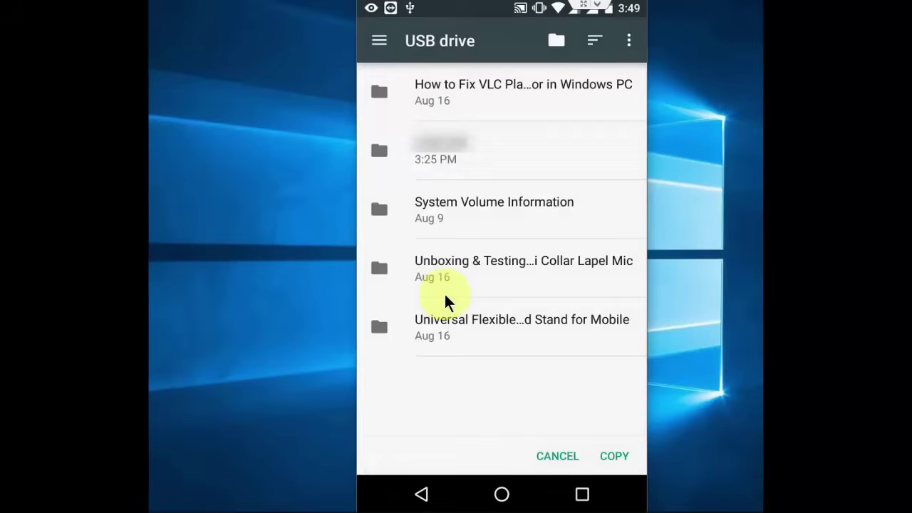
click(619, 458)
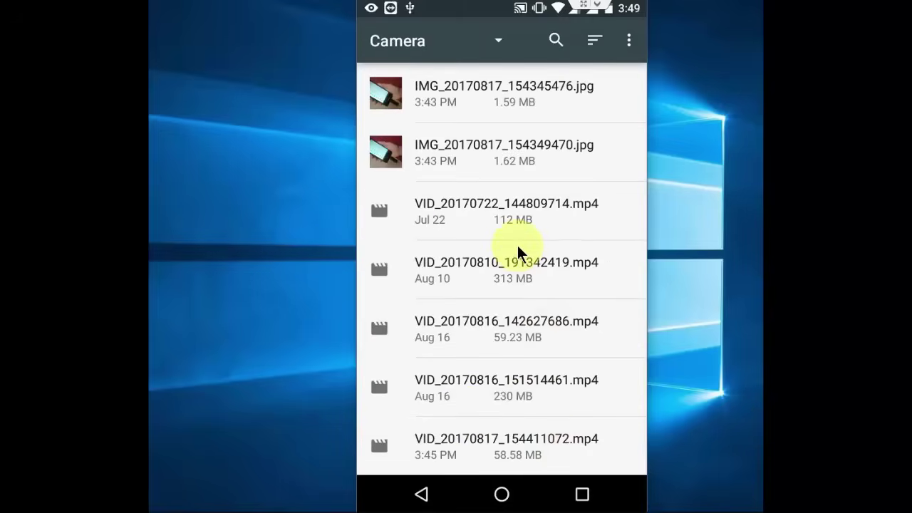
Select 350012.apk in internal storage's Download folder and copy it to the USB drive.
key(Escape)
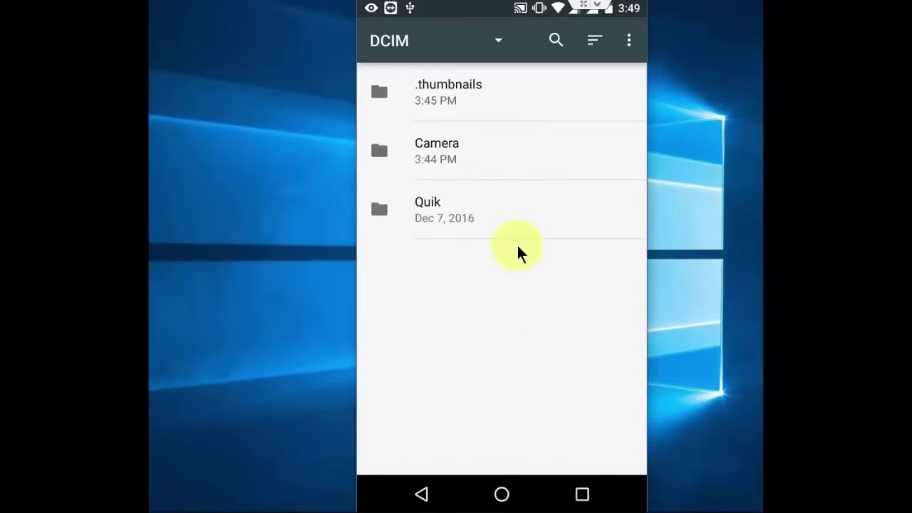
key(Escape)
scroll(518, 253, down, 2)
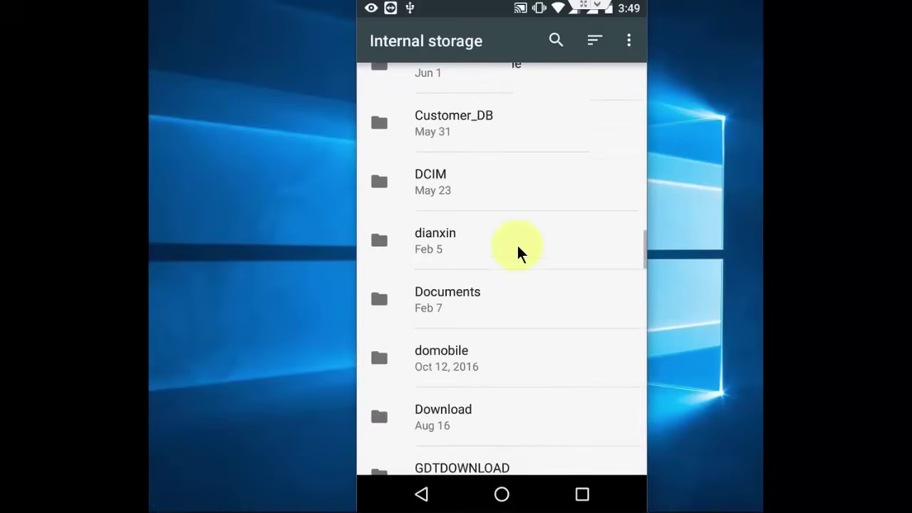
scroll(518, 252, down, 1)
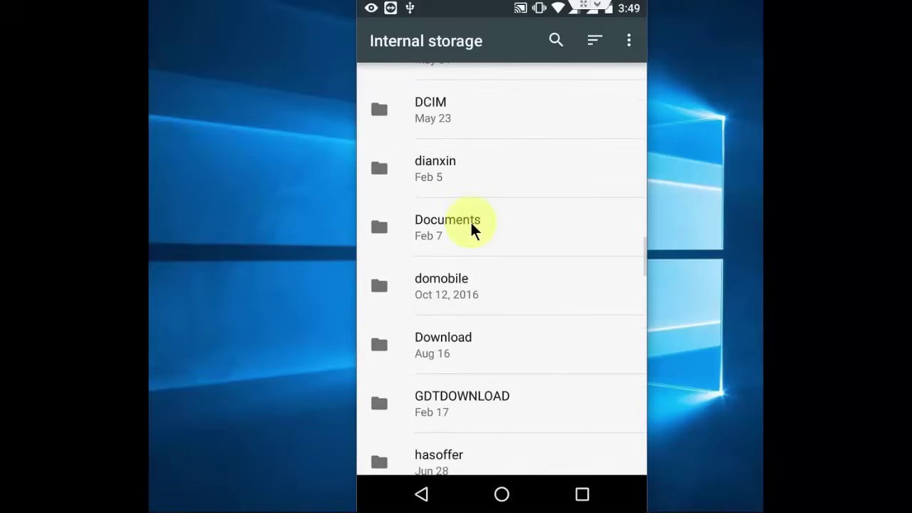
click(463, 335)
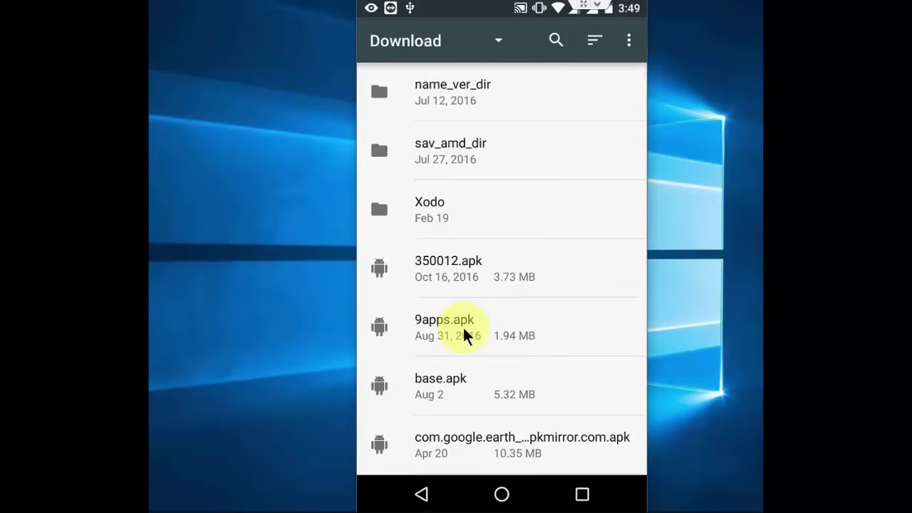
click(525, 277)
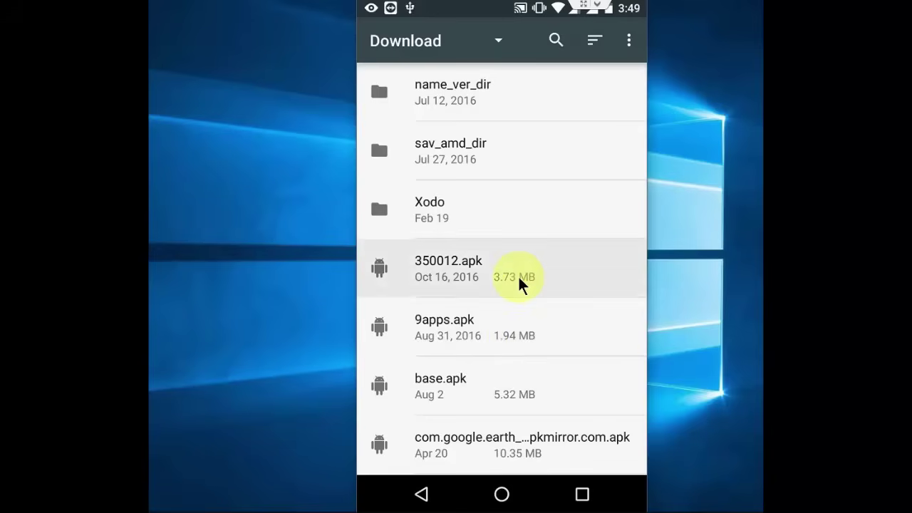
click(631, 42)
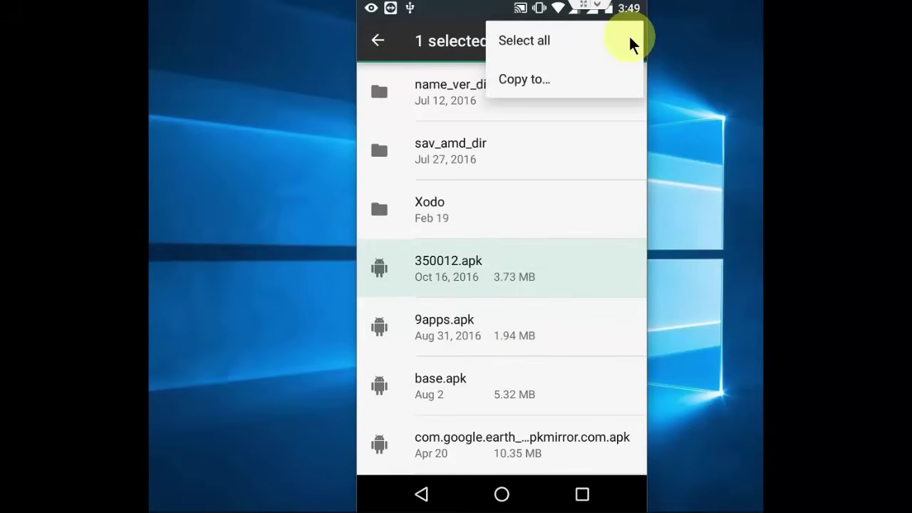
click(630, 42)
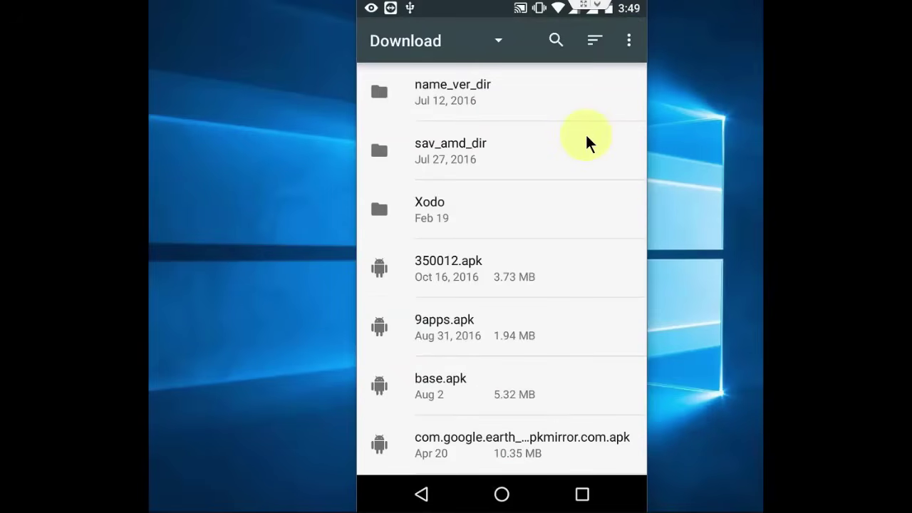
Return to Storage & USB and browse down the SanDisk SD card's top-level folders.
key(Escape)
key(Escape)
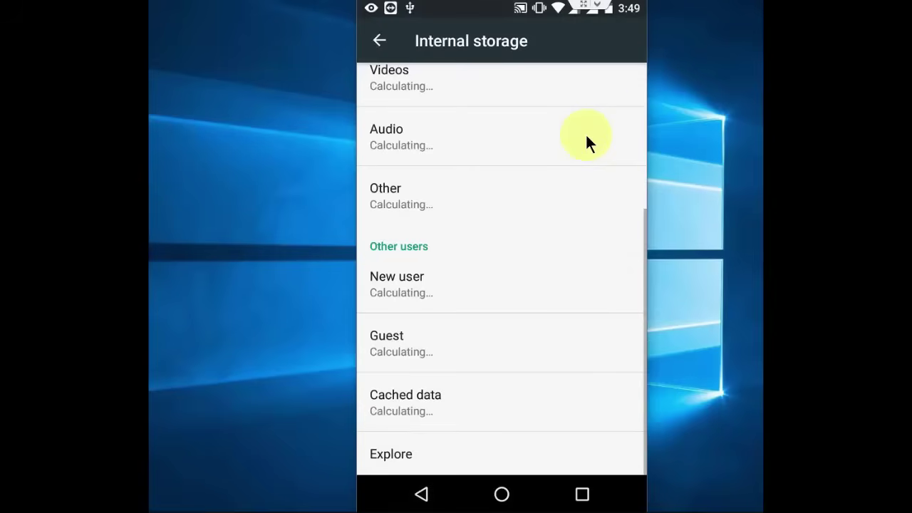
key(Escape)
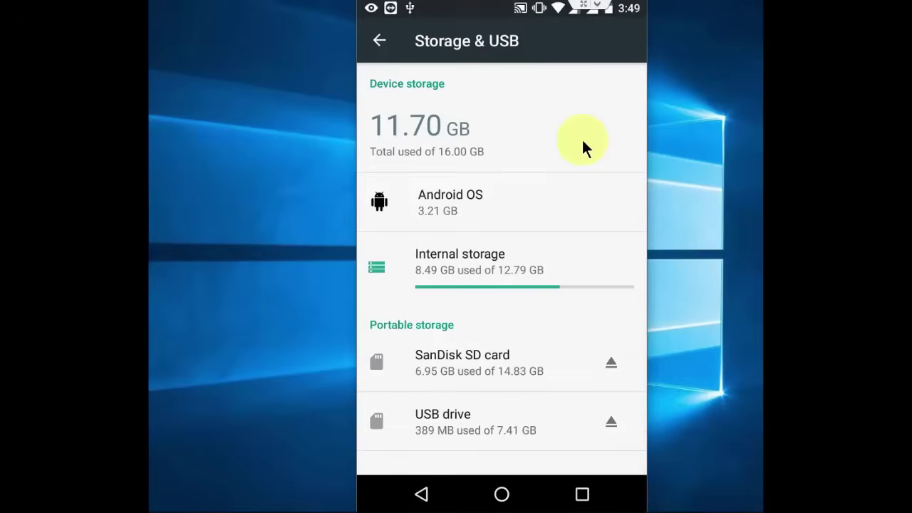
click(451, 359)
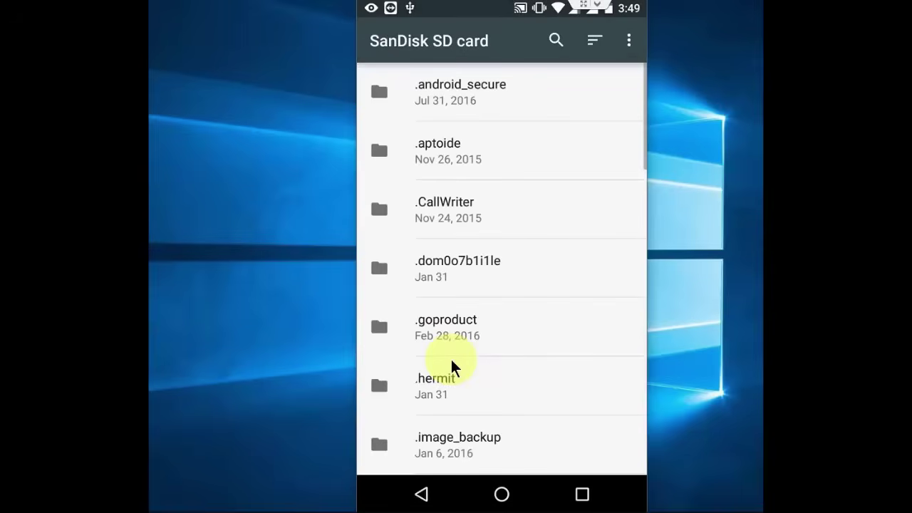
scroll(451, 357, down, 3)
scroll(450, 357, down, 5)
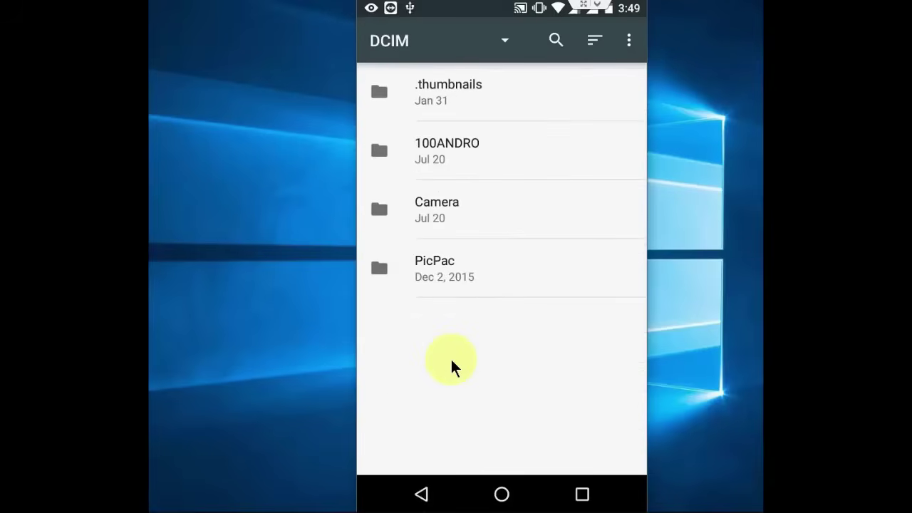
scroll(451, 357, down, 2)
scroll(450, 356, down, 2)
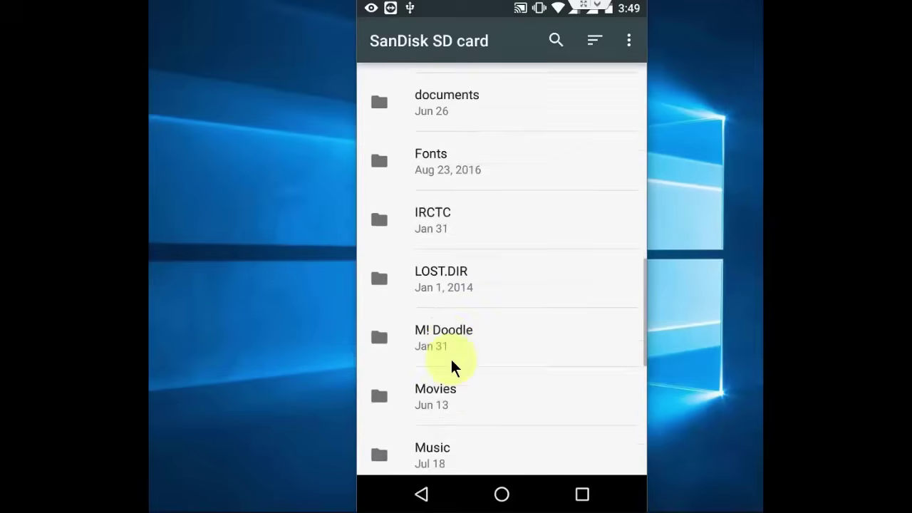
scroll(450, 357, down, 5)
scroll(450, 357, down, 1)
Scroll back up the SanDisk folder list and return to the storage overview.
scroll(454, 366, up, 1)
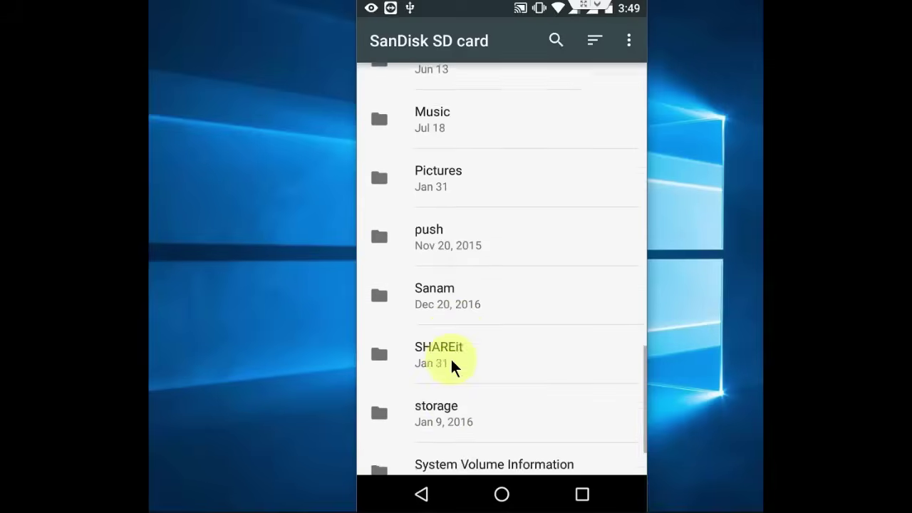
scroll(460, 359, up, 1)
scroll(457, 358, up, 5)
scroll(458, 359, up, 5)
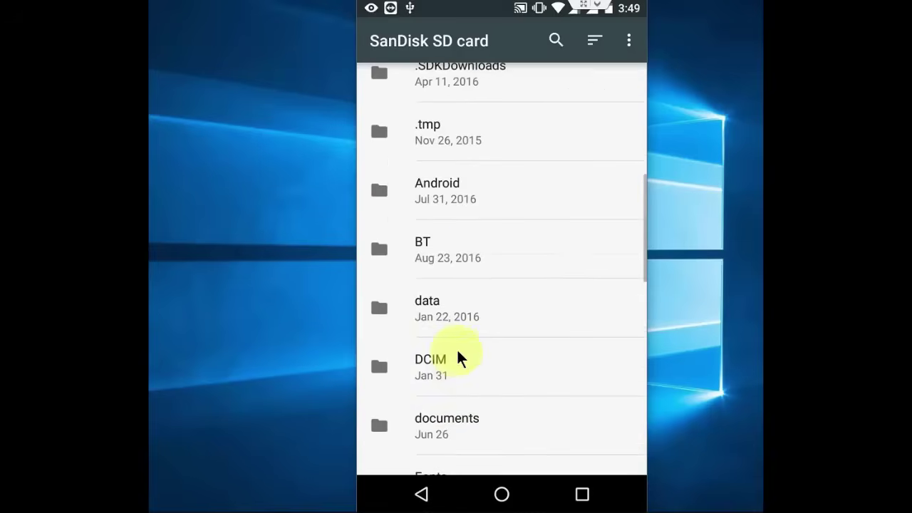
scroll(462, 262, up, 2)
scroll(476, 242, up, 1)
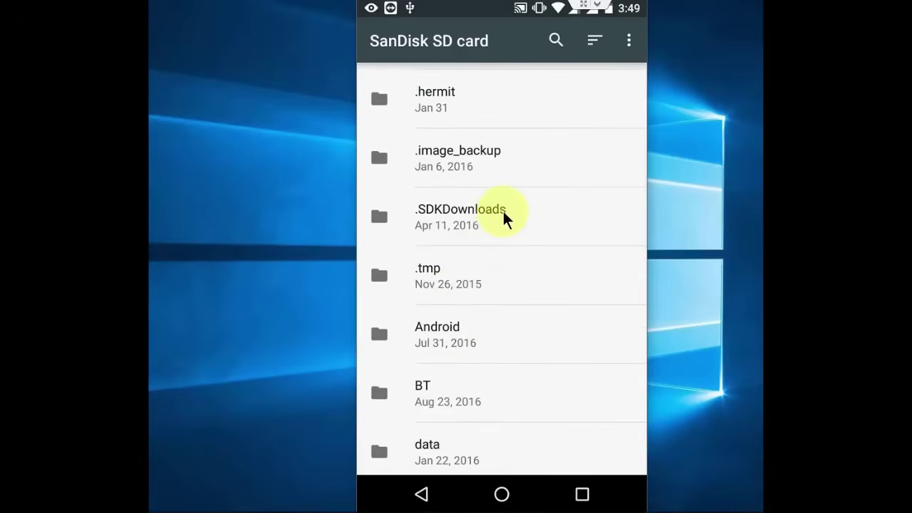
scroll(503, 211, up, 5)
right_click(502, 209)
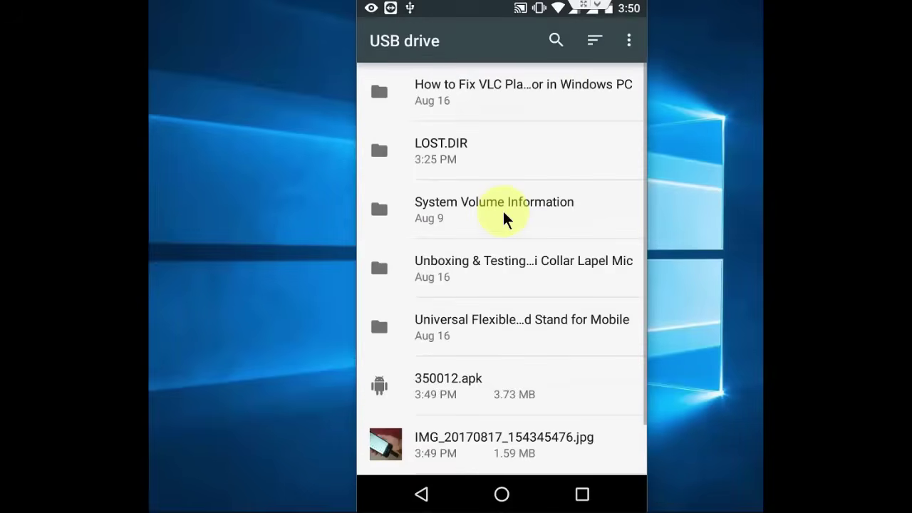
Scroll the USB drive's list to confirm 350012.apk and both IMG_20170817 photos arrived.
scroll(468, 440, down, 2)
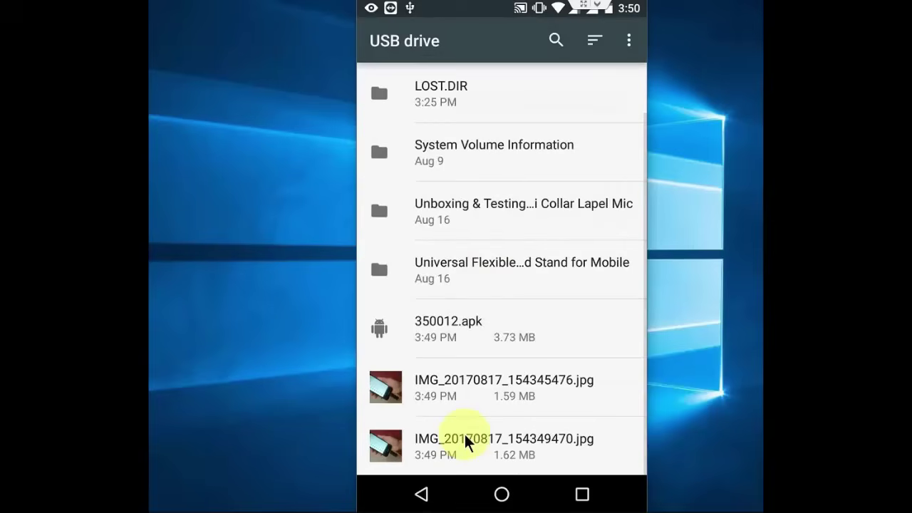